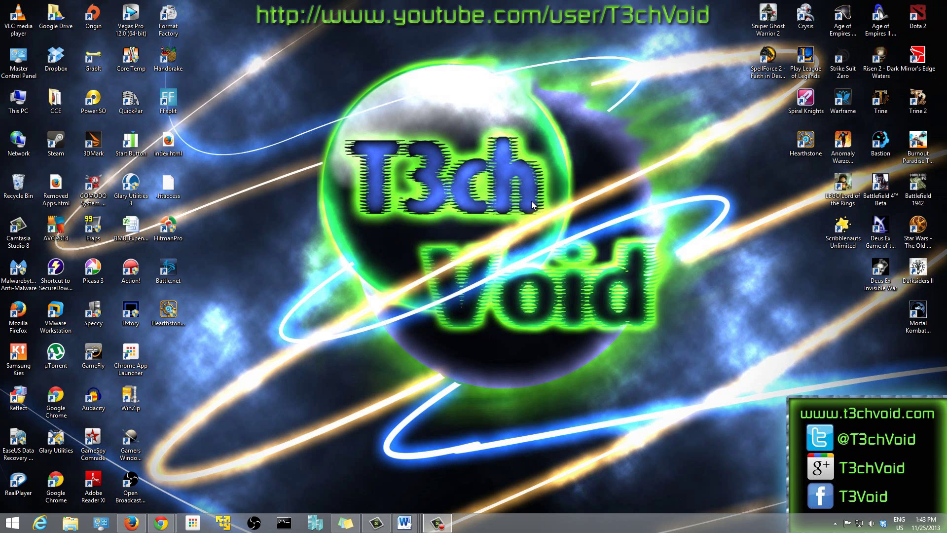
Toggle from the Start screen to the desktop and back to the app tile grid.
key(super)
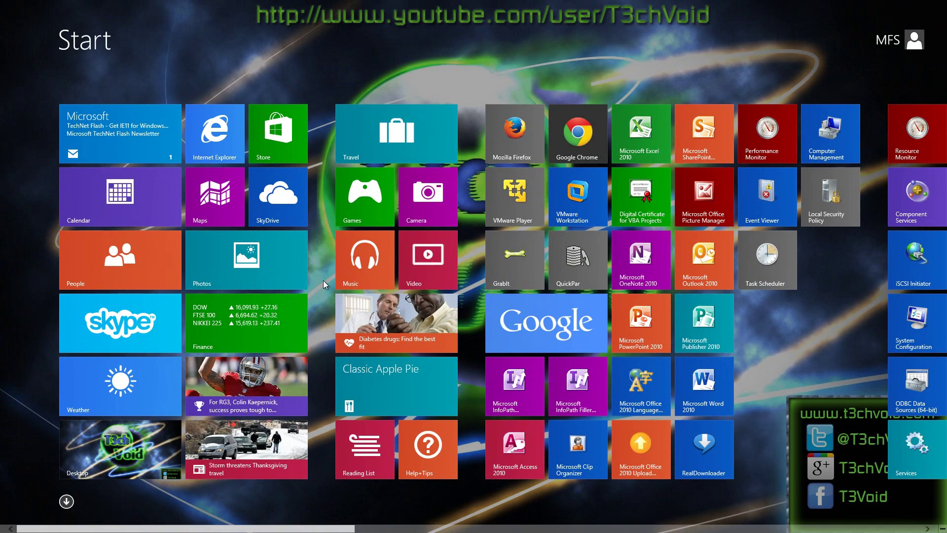
key(super)
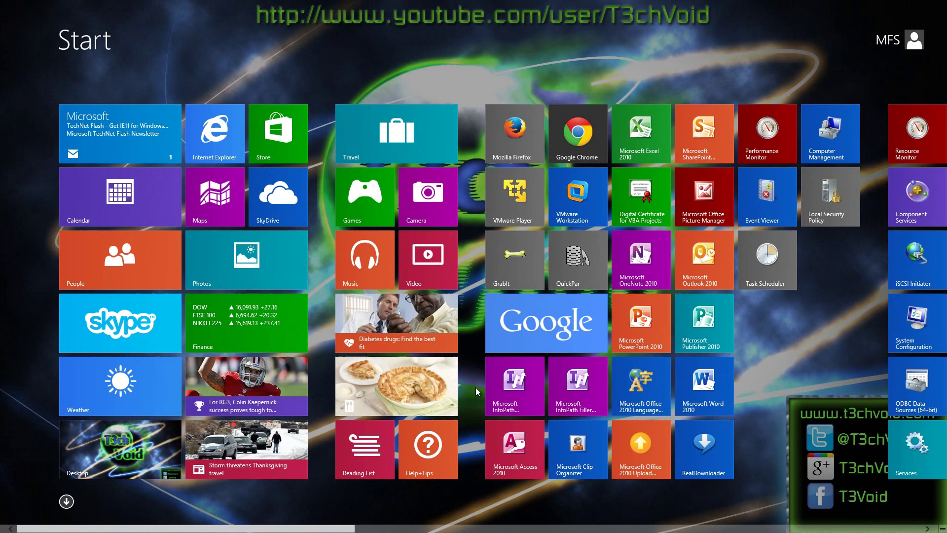
Search 'account setti' on the Start screen to reach the Your account page.
text(account setti)
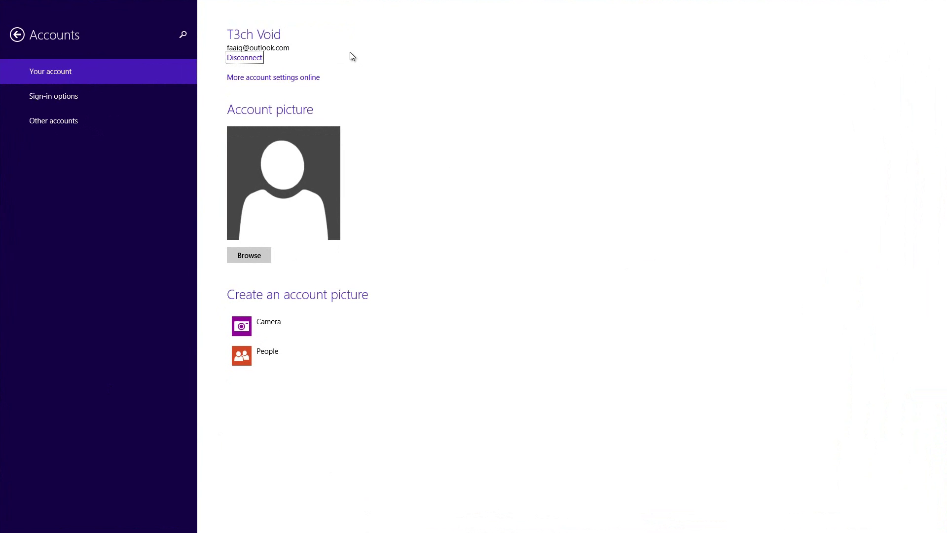
Disconnect the Microsoft account and verify the current password to reach the local-account form.
click(245, 59)
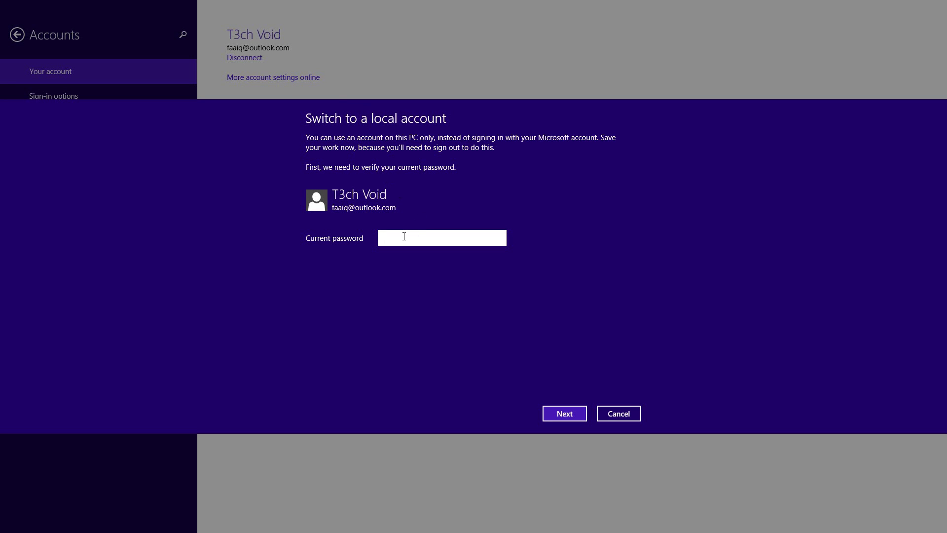
text(************)
click(555, 409)
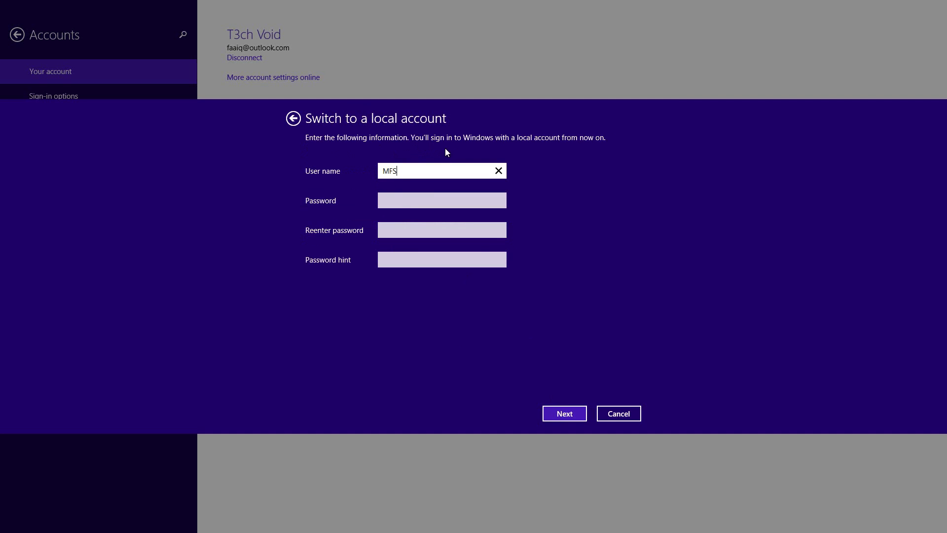
Set the local account's user name to MFS.
drag(408, 172, 340, 171)
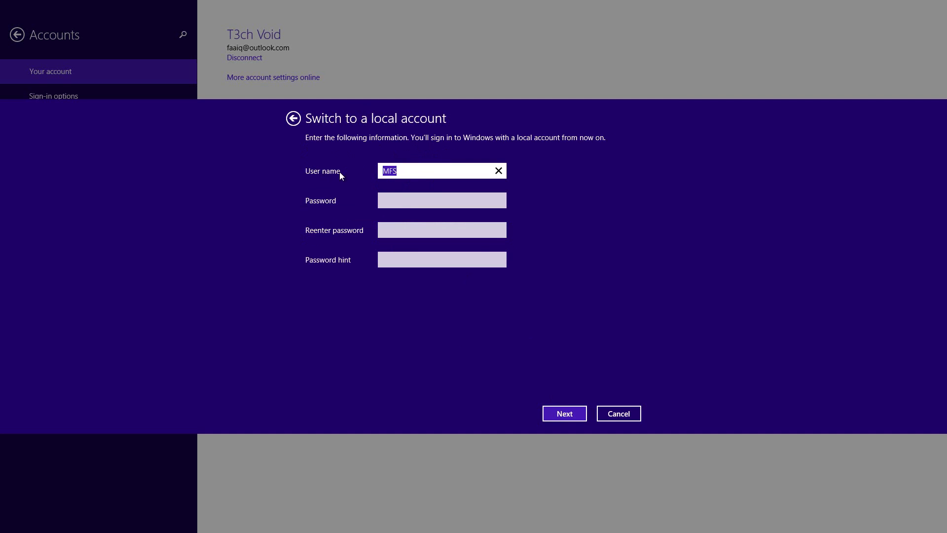
click(410, 166)
drag(410, 166, 335, 172)
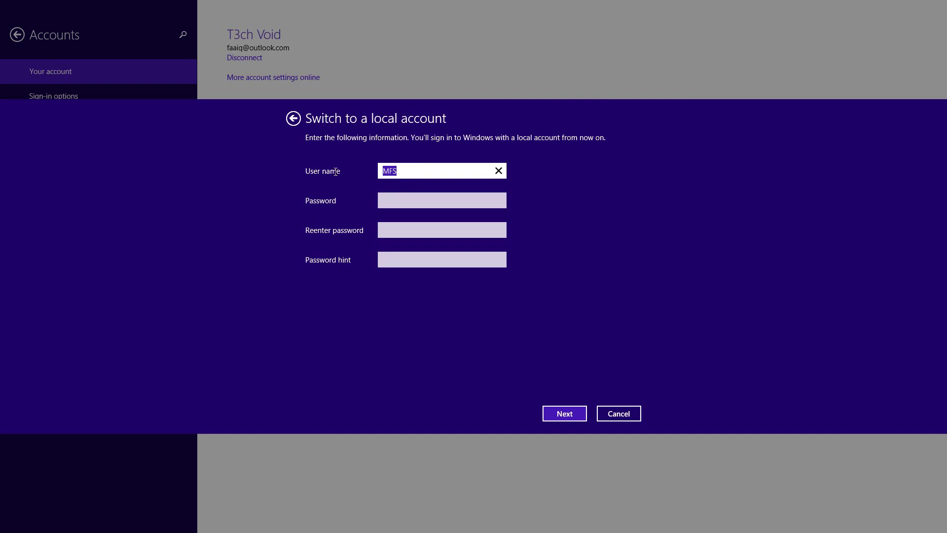
click(409, 200)
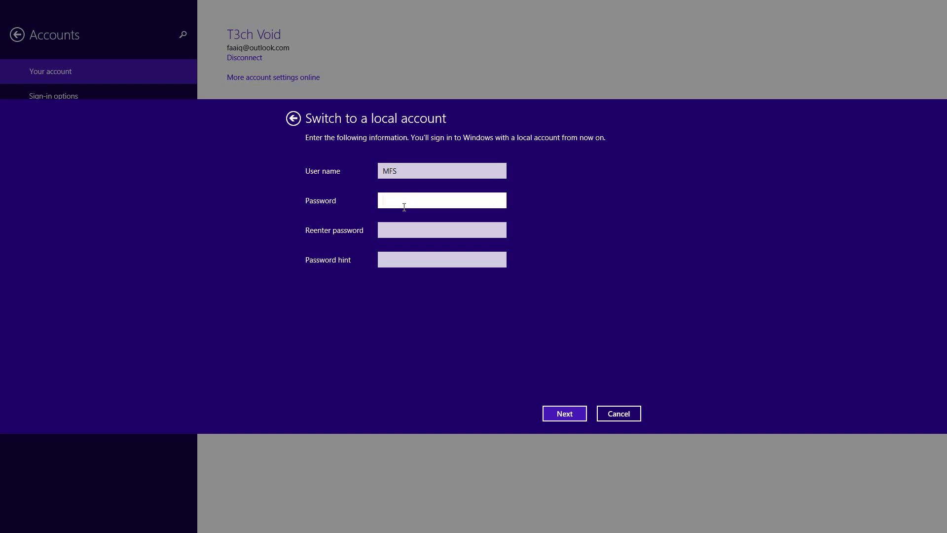
drag(428, 169, 286, 173)
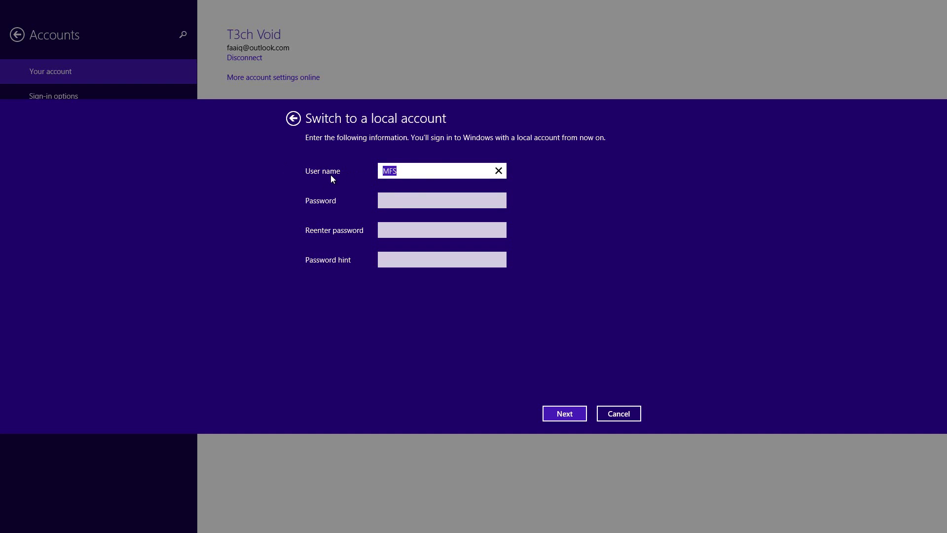
text(T3chVoid)
key(BackSpace)
key(ctrl+a)
key(BackSpace)
text(MFS)
key(Tab)
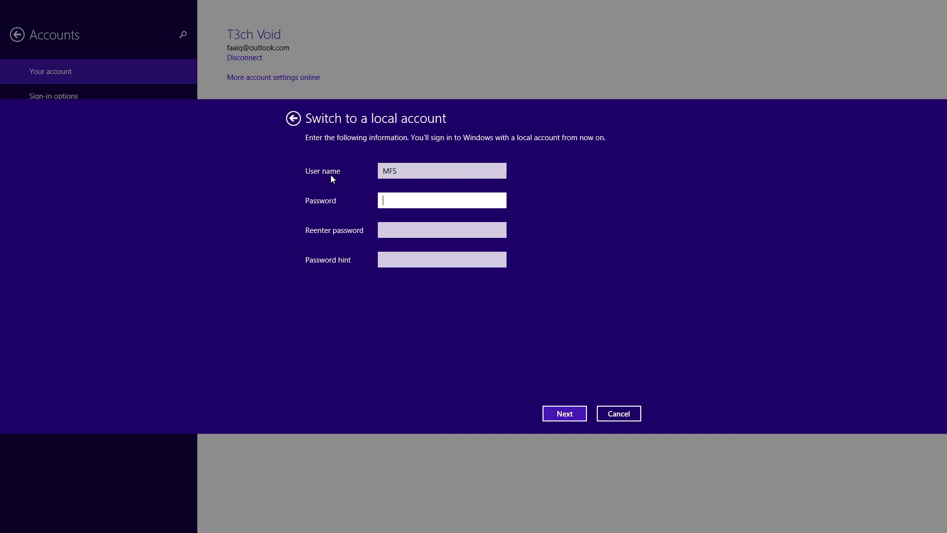
Enter and confirm the new password, add the hint 'default', and submit.
text(1234)
key(Tab)
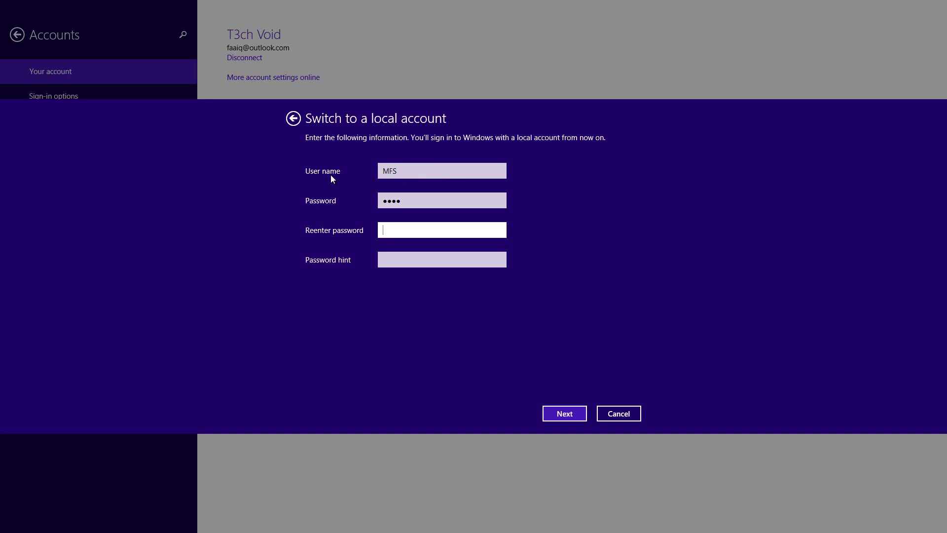
text(1234)
key(Tab)
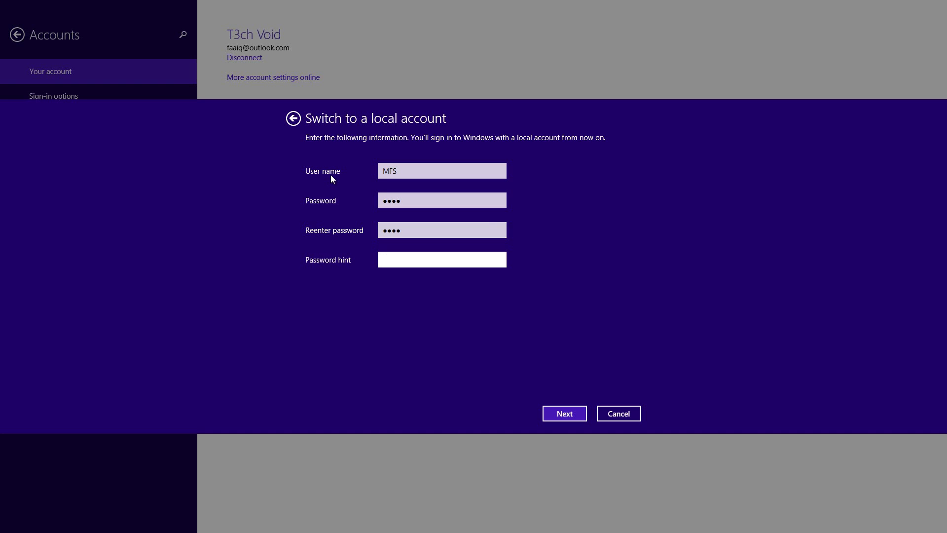
text(what I always hav)
key(BackSpace)
key(BackSpace)
key(BackSpace)
key(BackSpace)
key(BackSpace)
key(BackSpace)
key(BackSpace)
key(BackSpace)
key(BackSpace)
key(BackSpace)
key(BackSpace)
key(BackSpace)
key(BackSpace)
key(BackSpace)
key(BackSpace)
key(BackSpace)
key(BackSpace)
text(default)
click(563, 414)
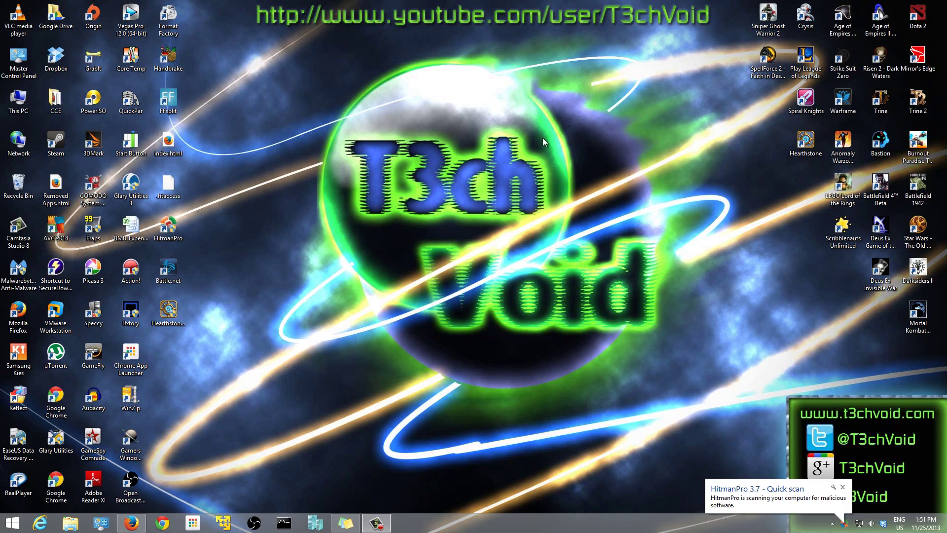
key(super)
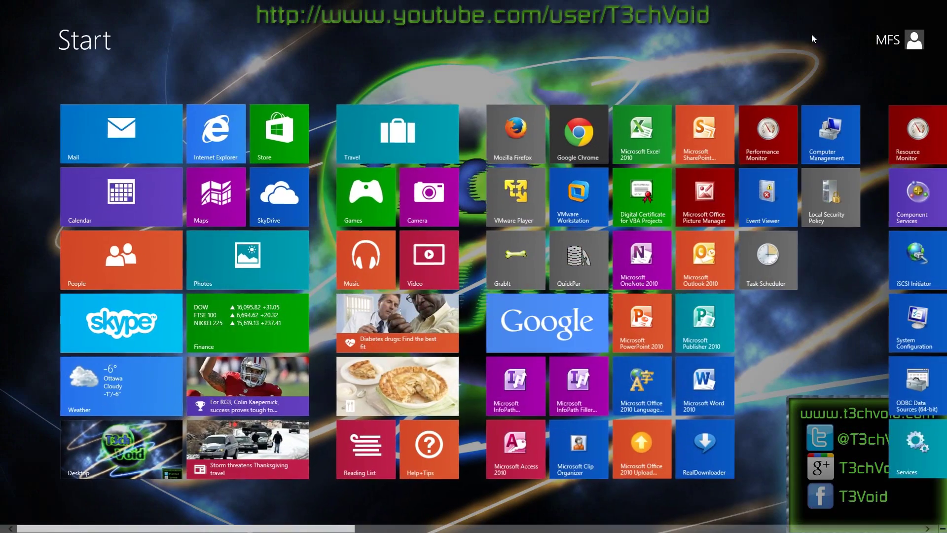